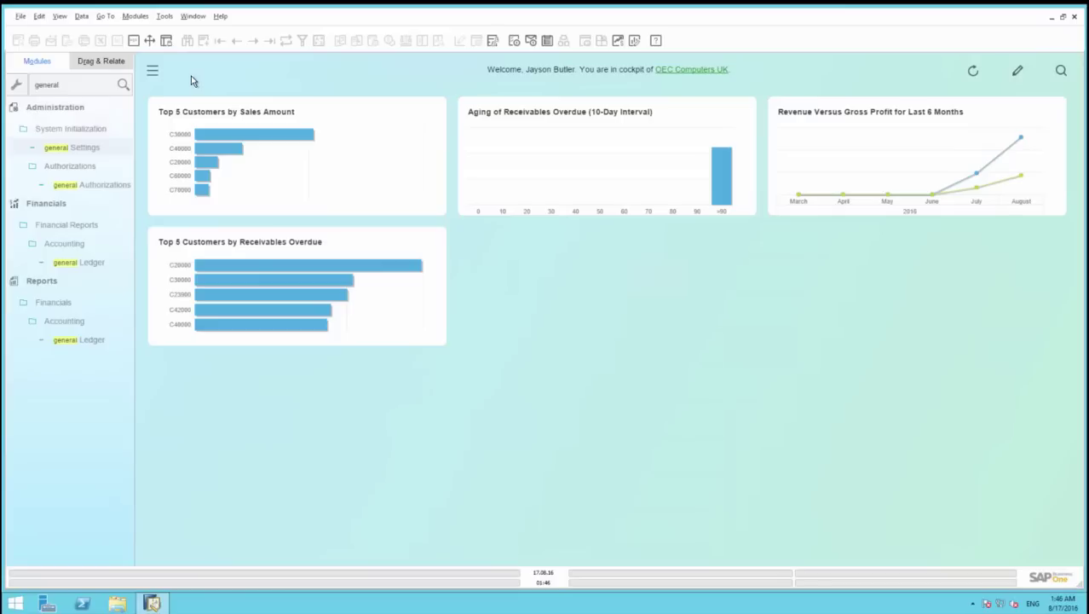
Search the modules for "sales order" and open a new Sales Order form
double_click(79, 83)
key("BackSpace")
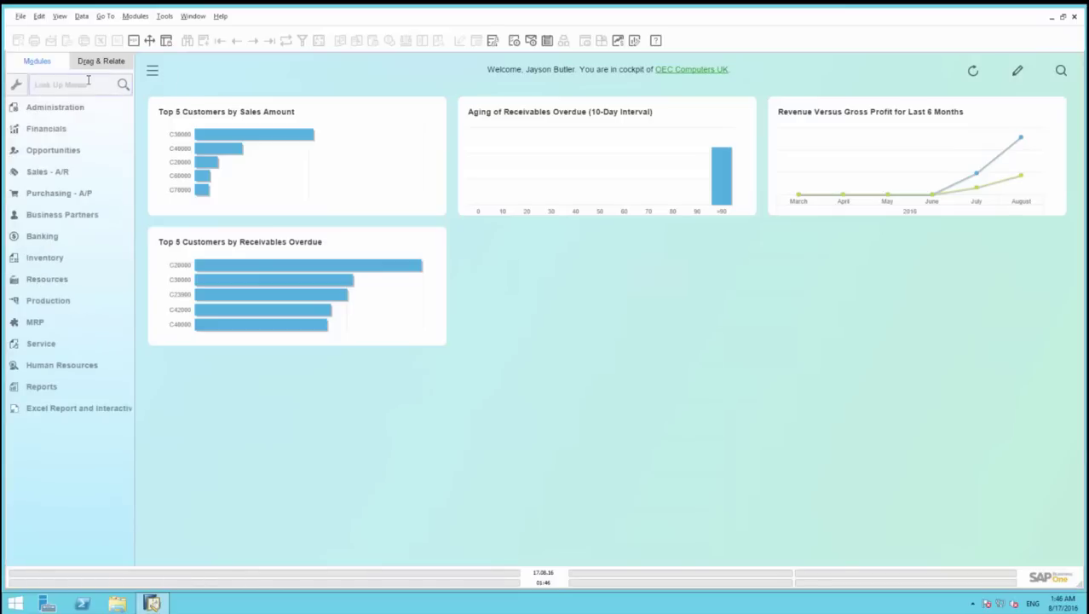
type("sales order")
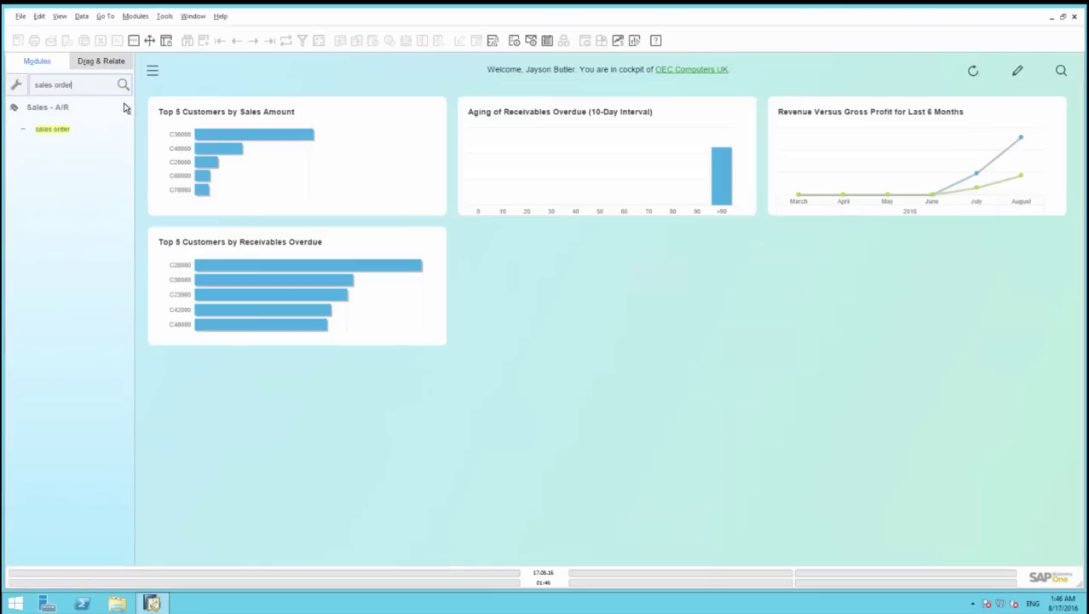
left_click(79, 128)
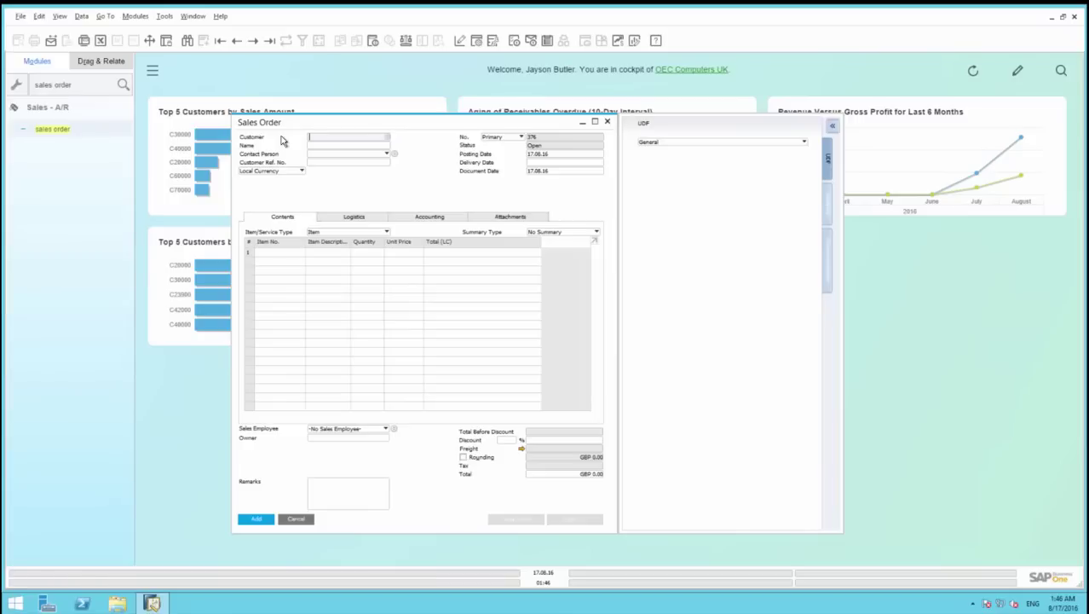
Set the sales order's customer to Valves & Pipes Inc
type("c3000")
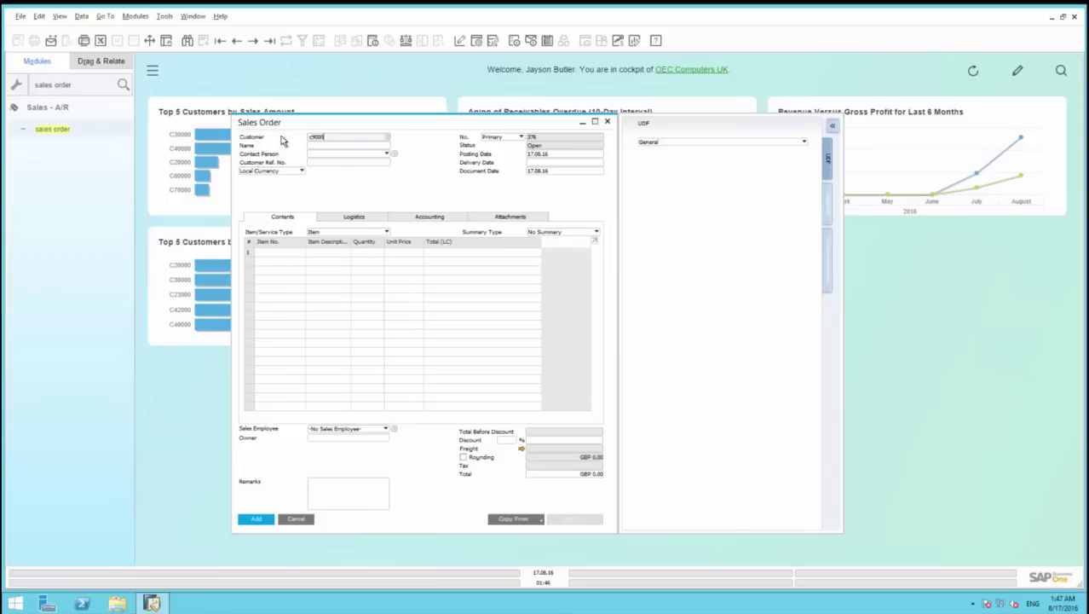
key("Tab")
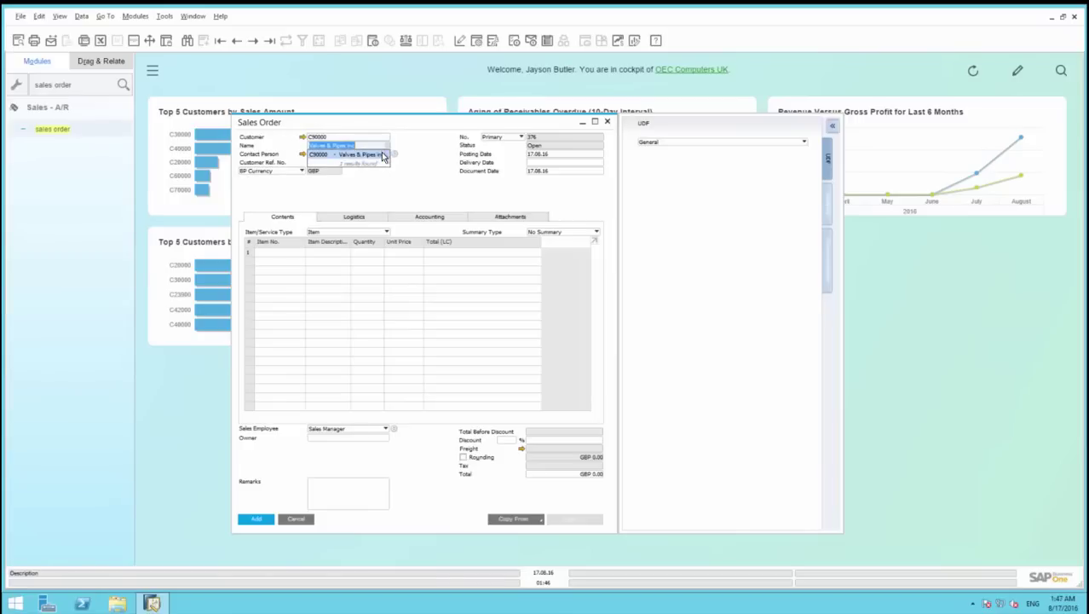
left_click(383, 156)
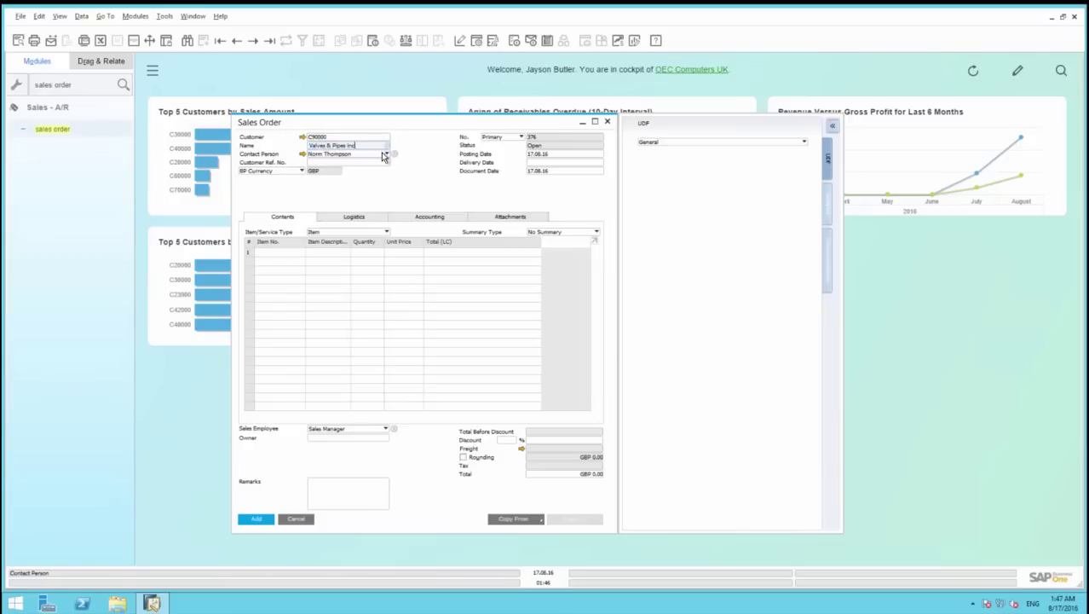
Add items C00002, A00005 and A00001 to the sales order from the sales recommendations
left_click(827, 264)
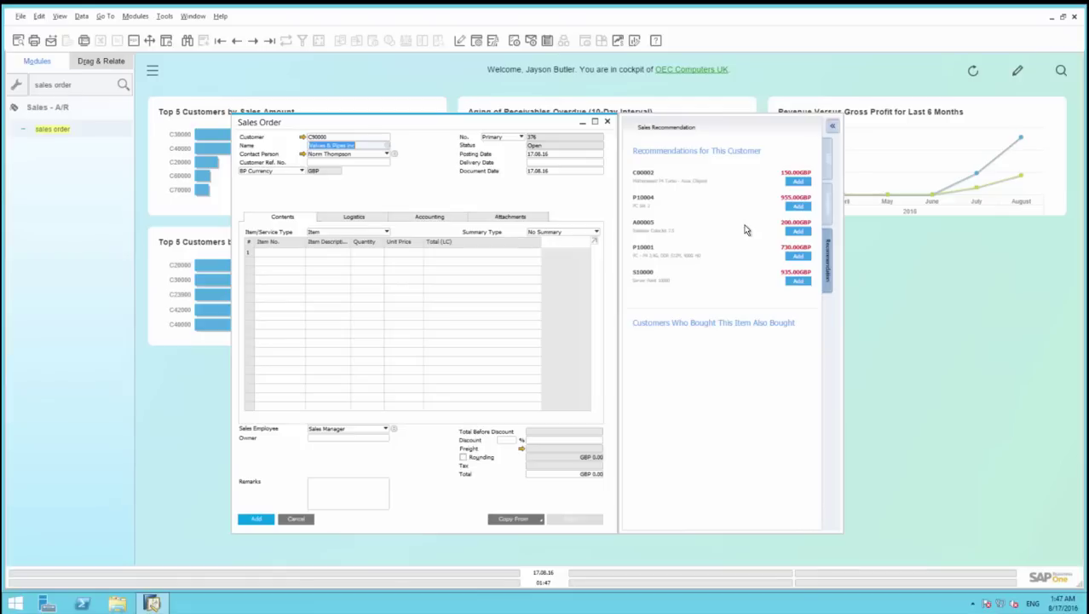
left_click(800, 183)
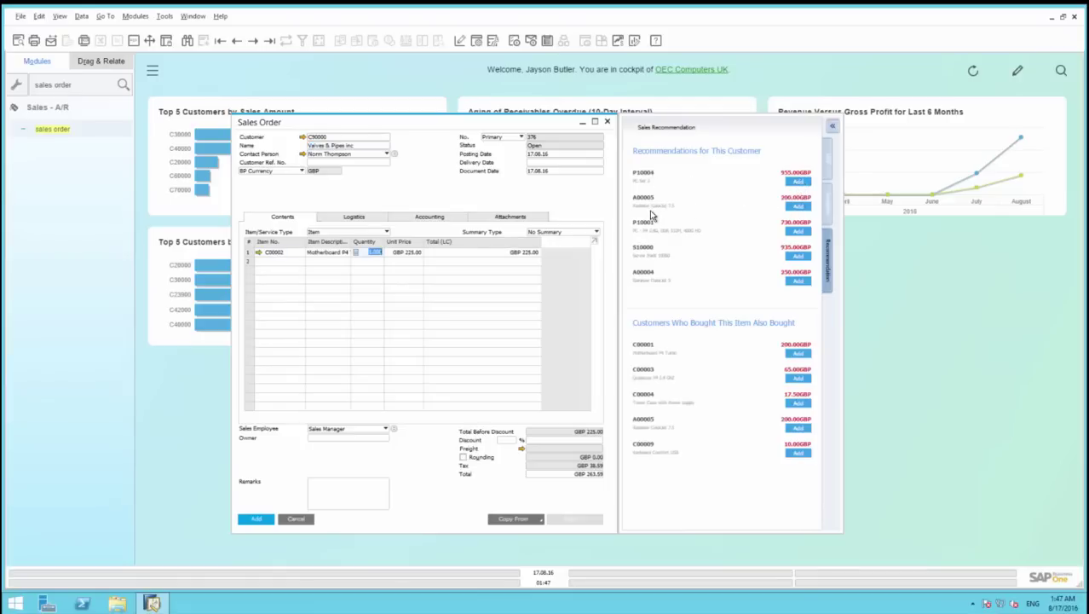
left_click(799, 207)
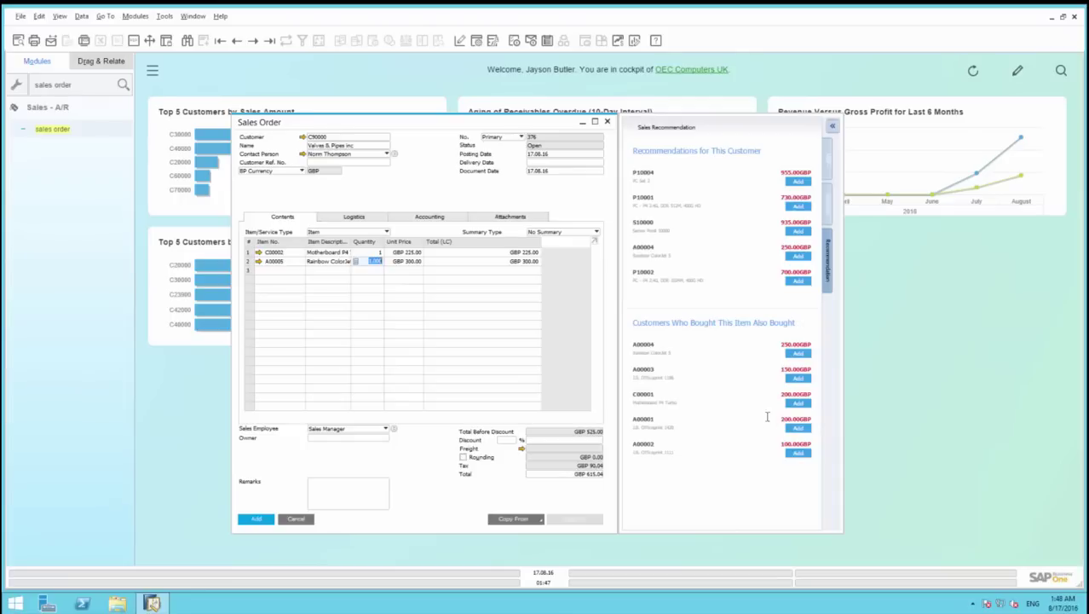
left_click(799, 429)
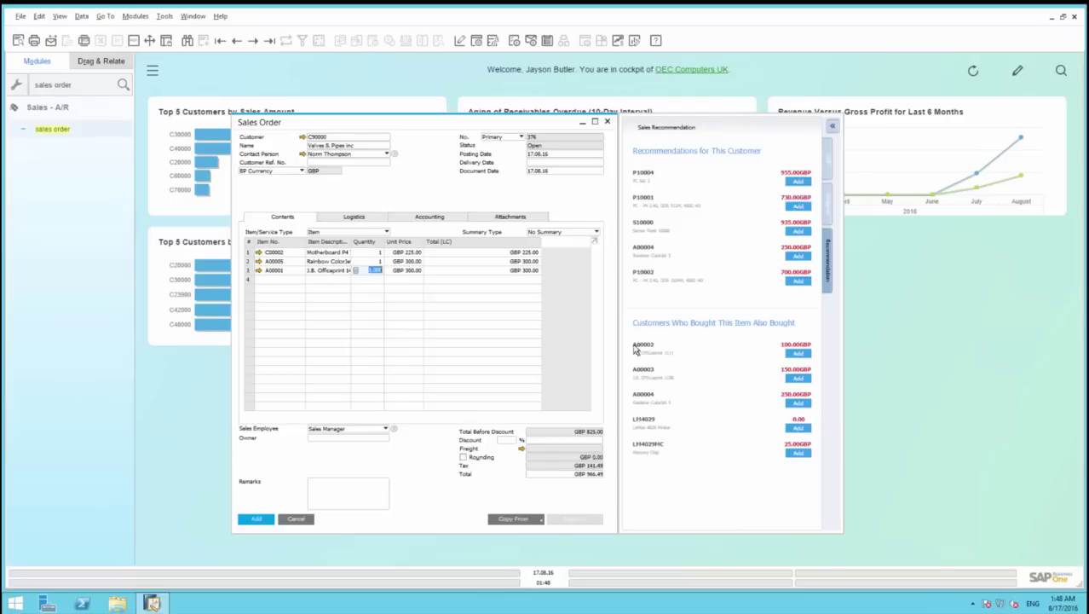
Look up General Settings and check the display option that enables the sidebar for linked dashboards, then close the settings
left_click(35, 85)
type("general settings")
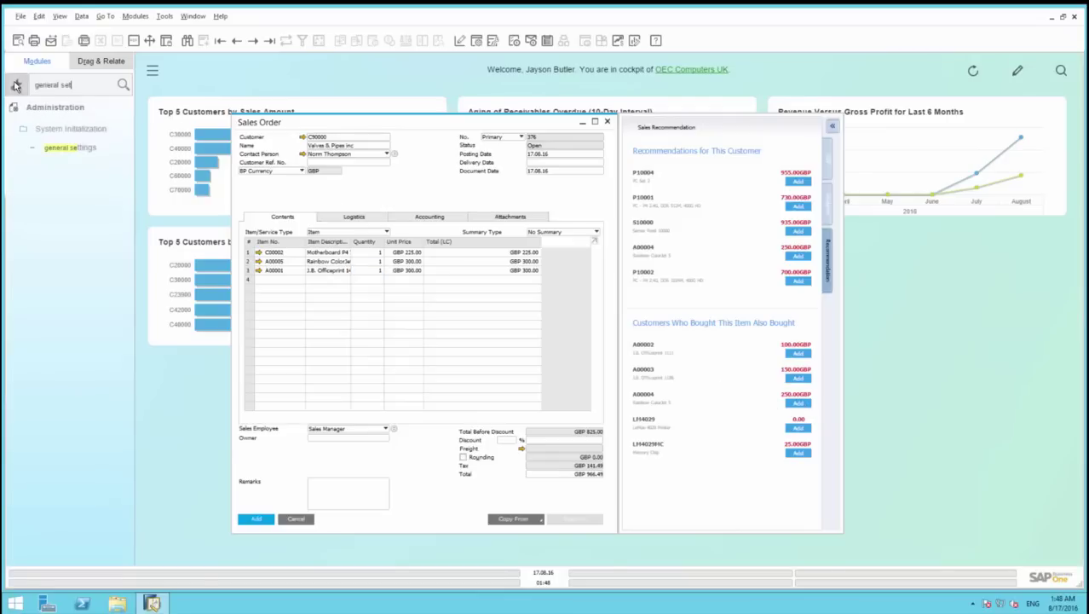
left_click(66, 149)
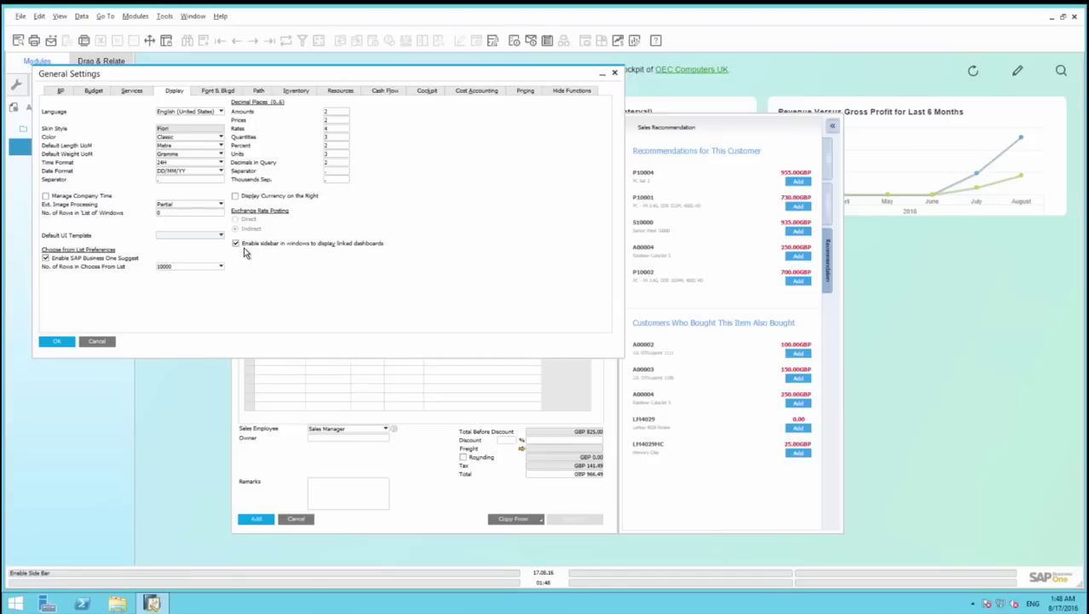
left_click(69, 342)
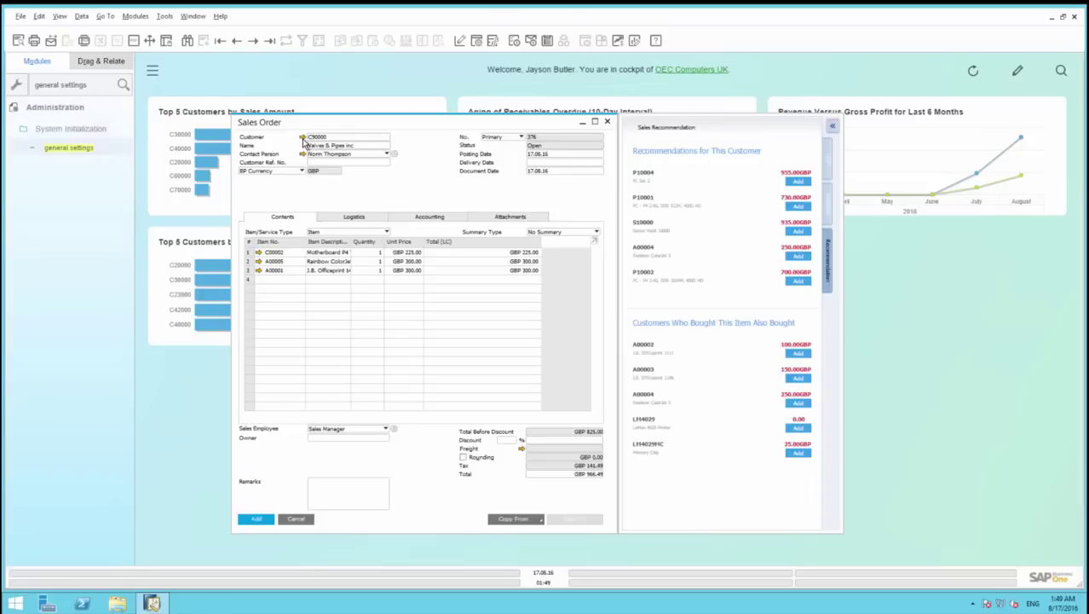
Open the order customer's Customer 360 dashboard from its master data and review the Sales, Logistics and Receivables figures
left_click(303, 138)
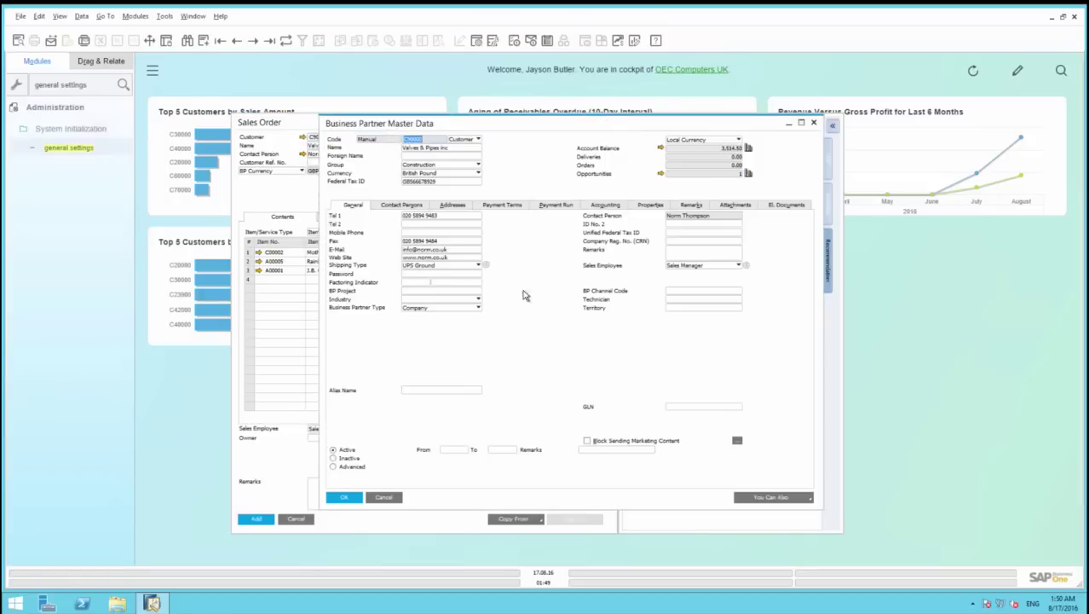
left_click(808, 502)
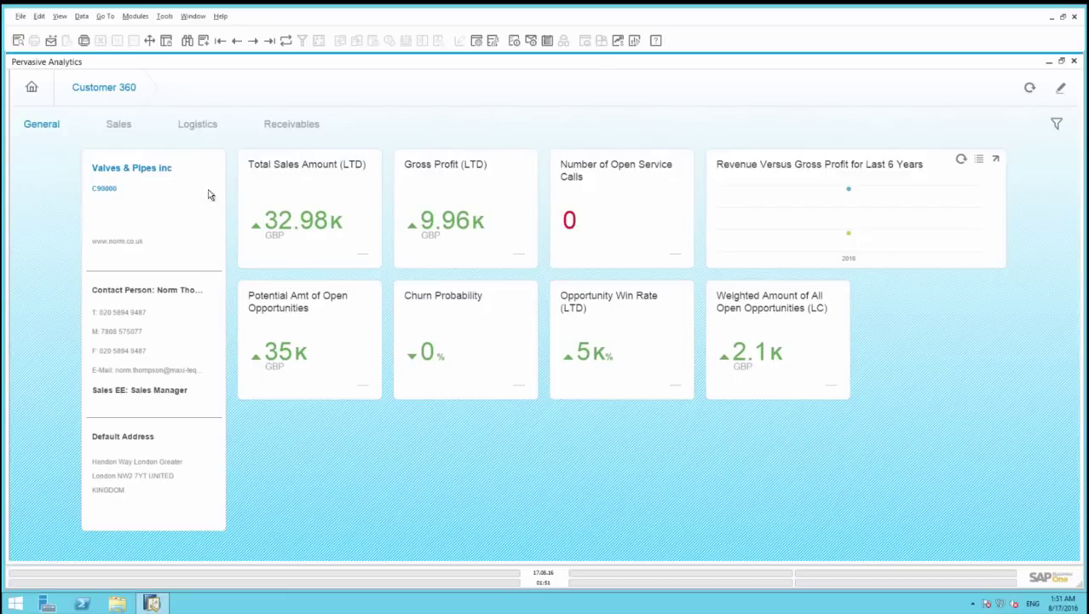
left_click(119, 125)
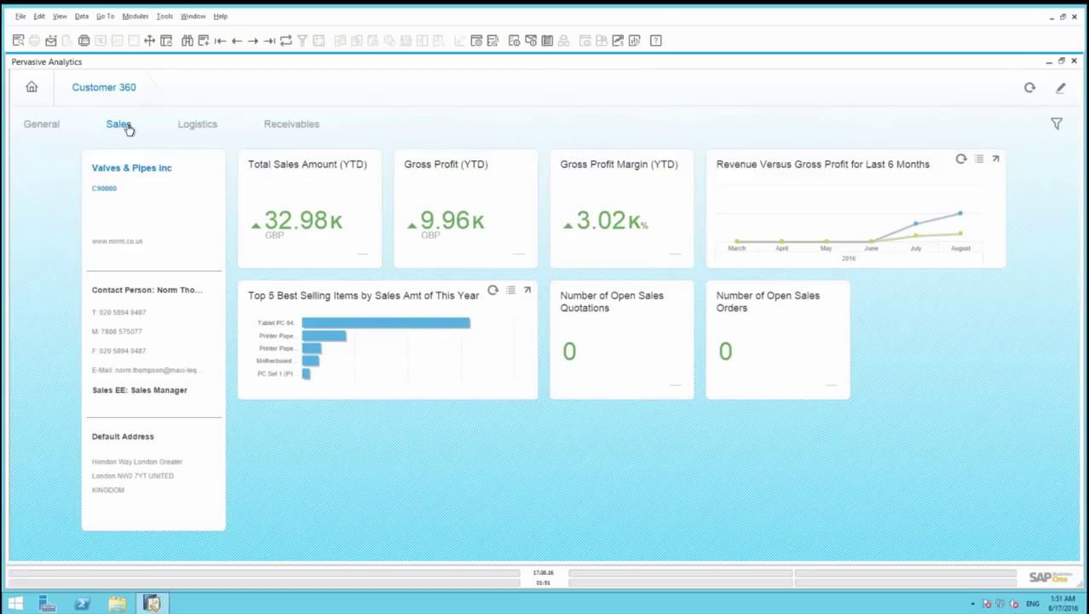
left_click(189, 127)
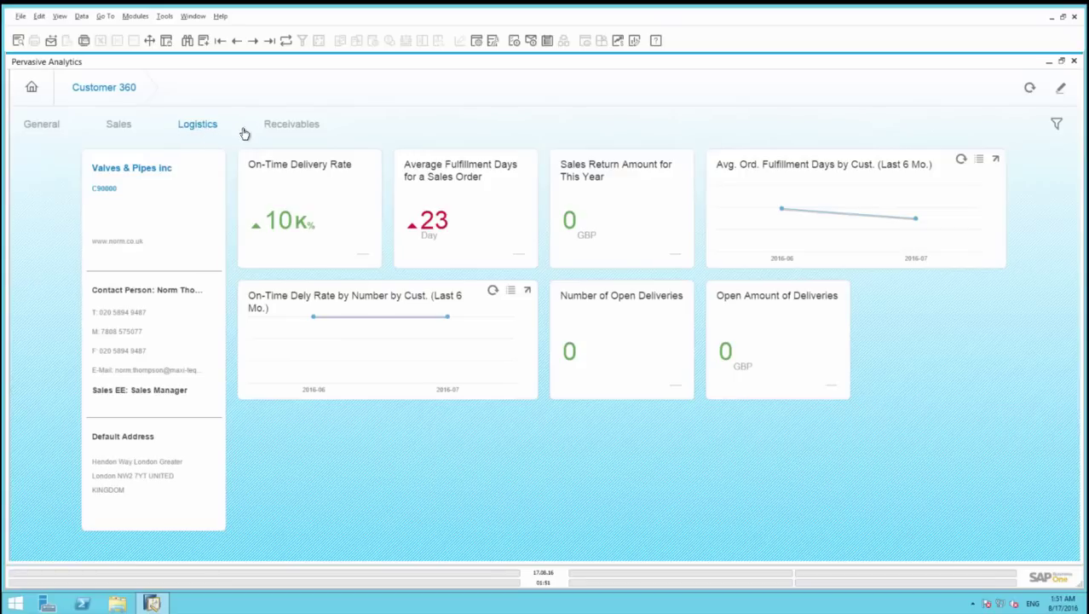
left_click(282, 128)
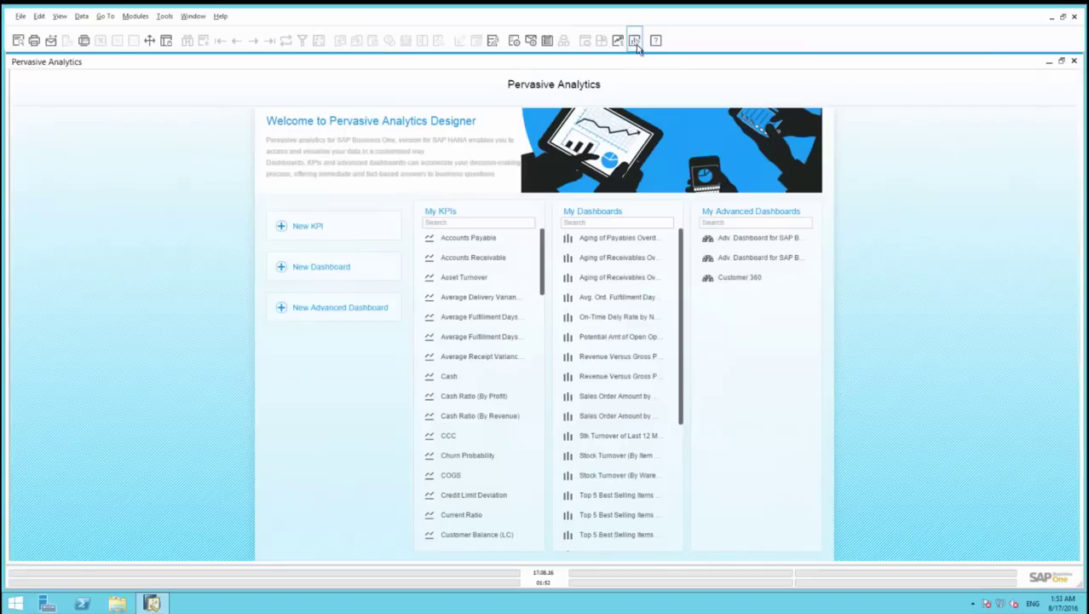
Find the dashboard Top 5 Customers by Receivables Overdue by searching "Top 5", open it in the designer and start a new triggered action
left_click(581, 222)
type("Top 5")
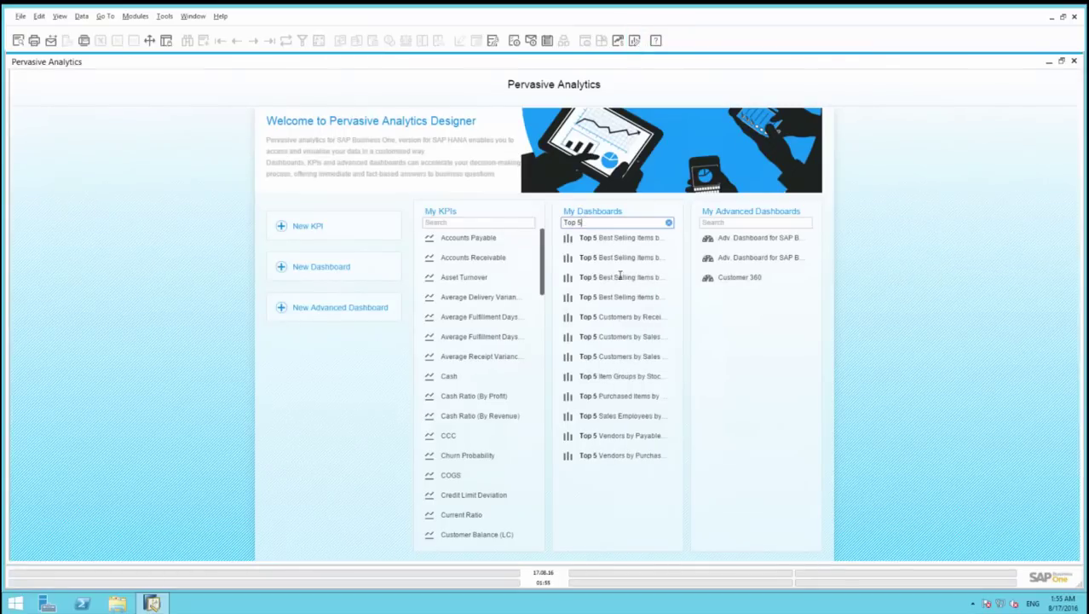
left_click(655, 318)
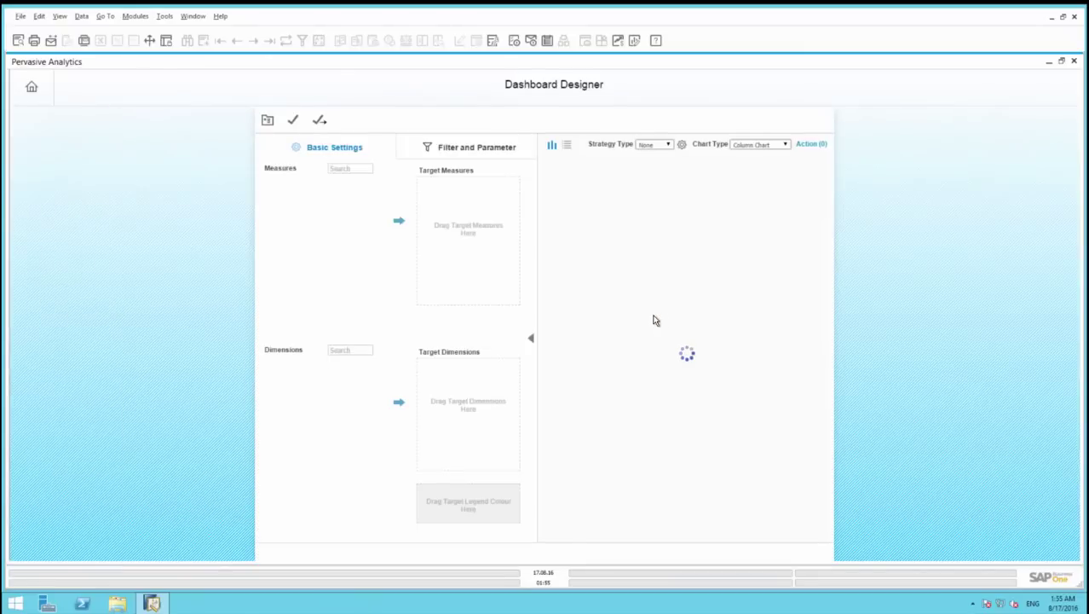
left_click(811, 144)
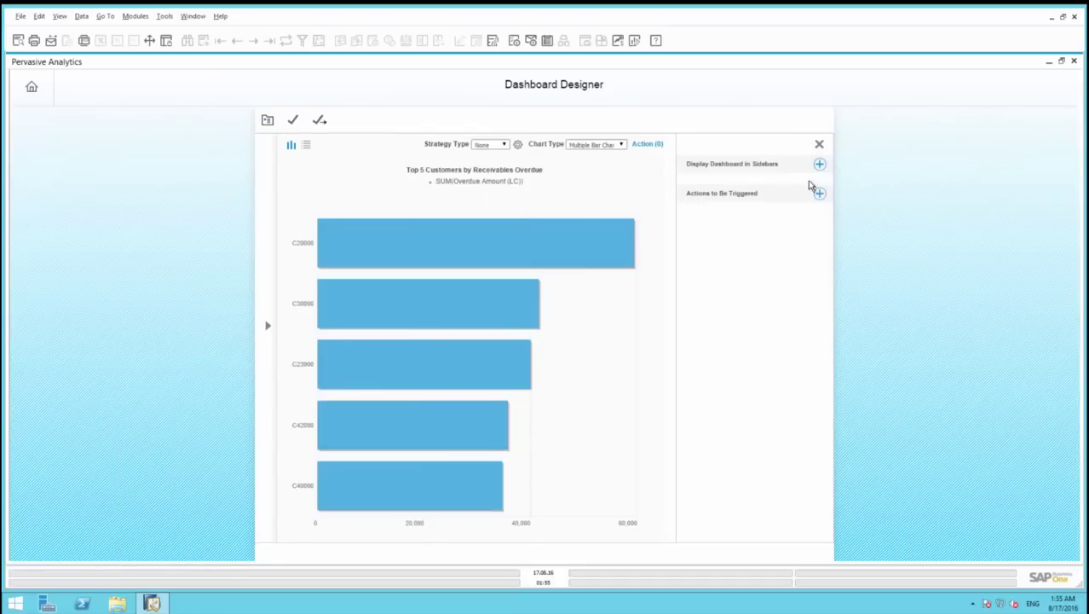
left_click(819, 193)
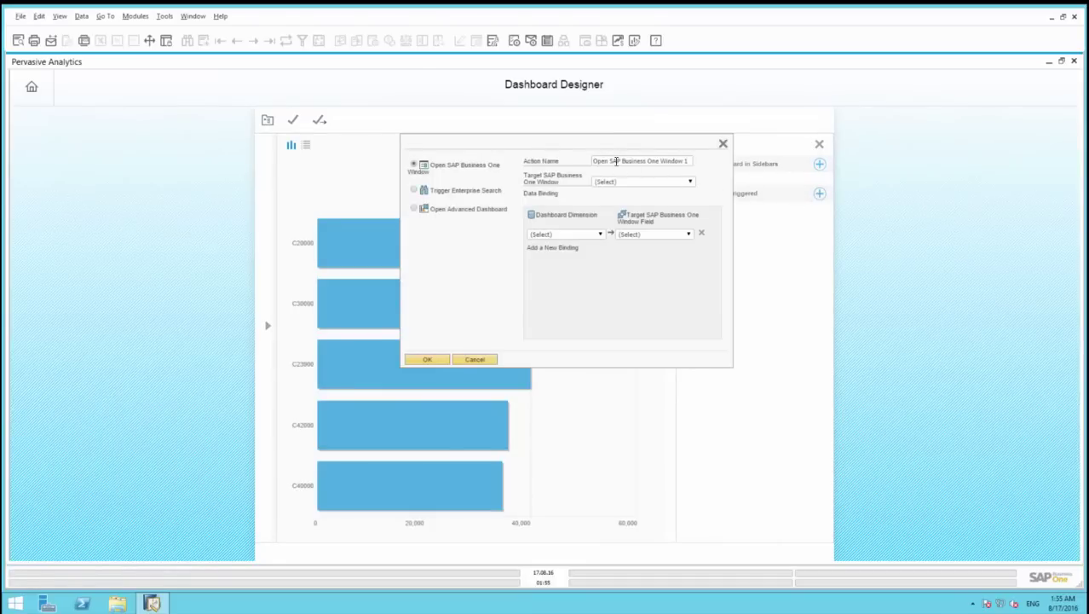
Try to name the new triggered action "Open customer 360"
triple_click(614, 161)
type("Open custom")
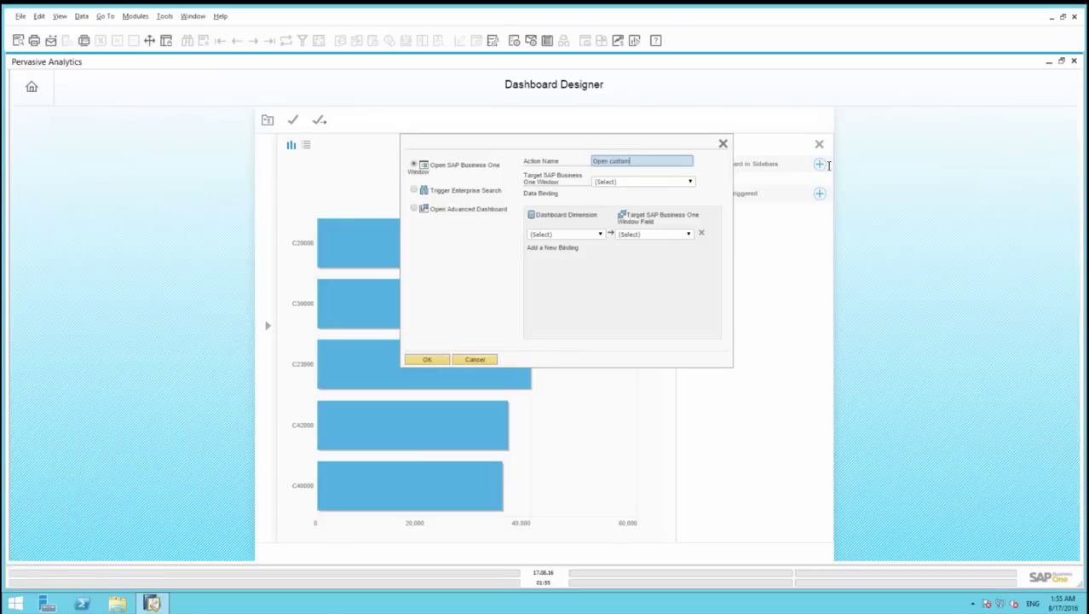
type("er 360")
Make the action open an advanced dashboard, with Customer 360 as its target
left_click(414, 210)
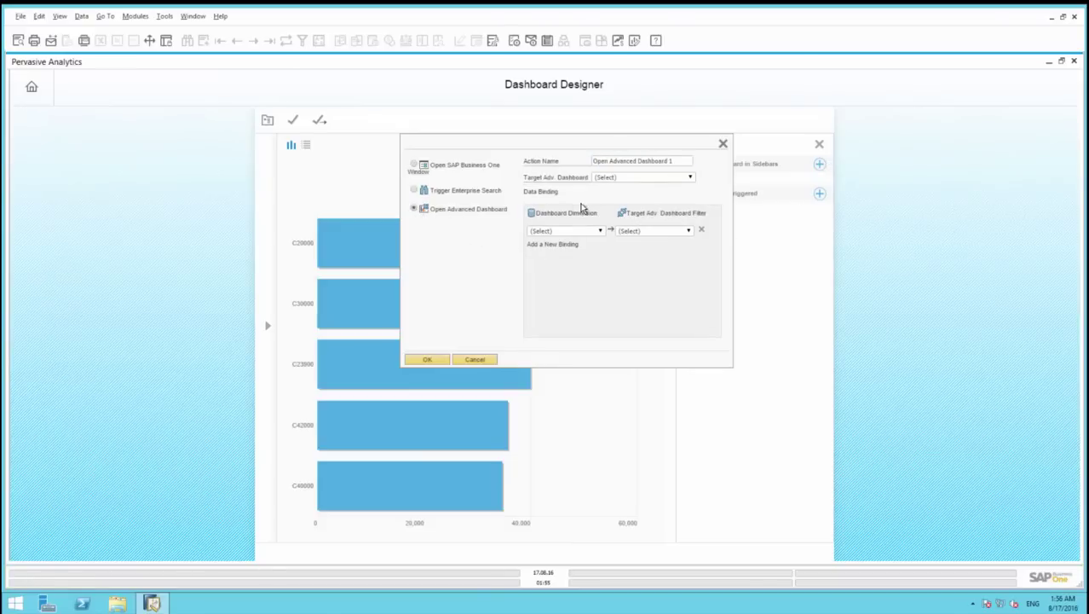
left_click(662, 179)
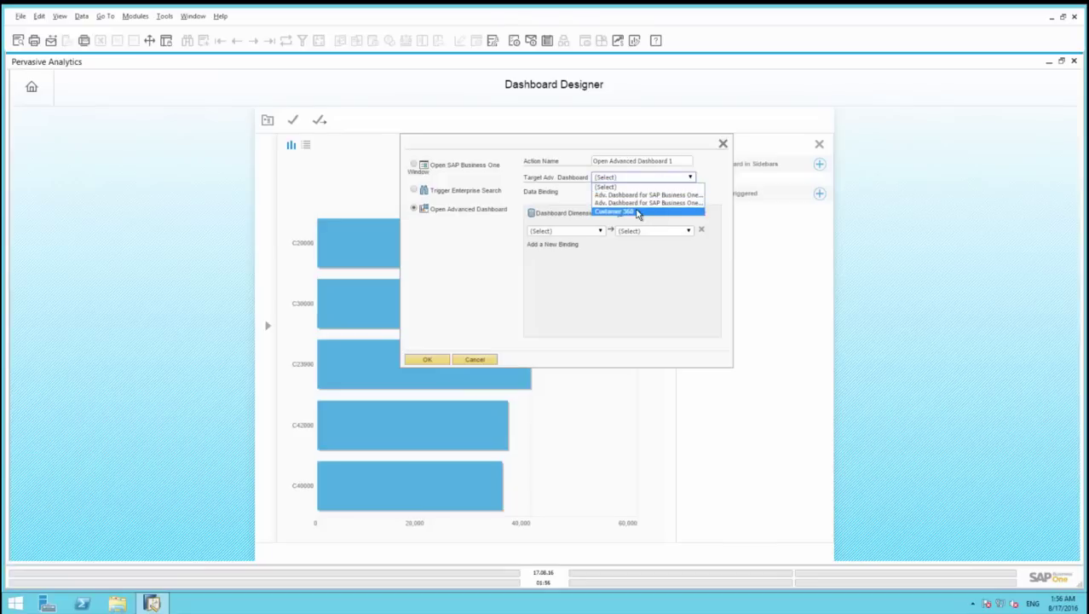
left_click(637, 212)
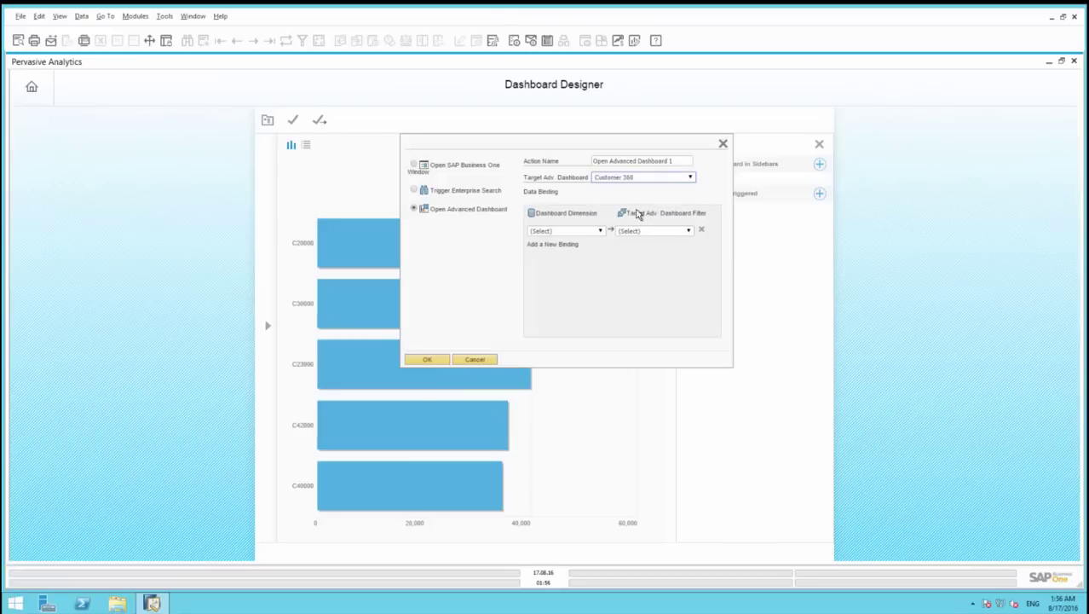
Bind the Customer Code dimension to the Business Partner Code filter and add the action to the dashboard
left_click(585, 228)
left_click(577, 248)
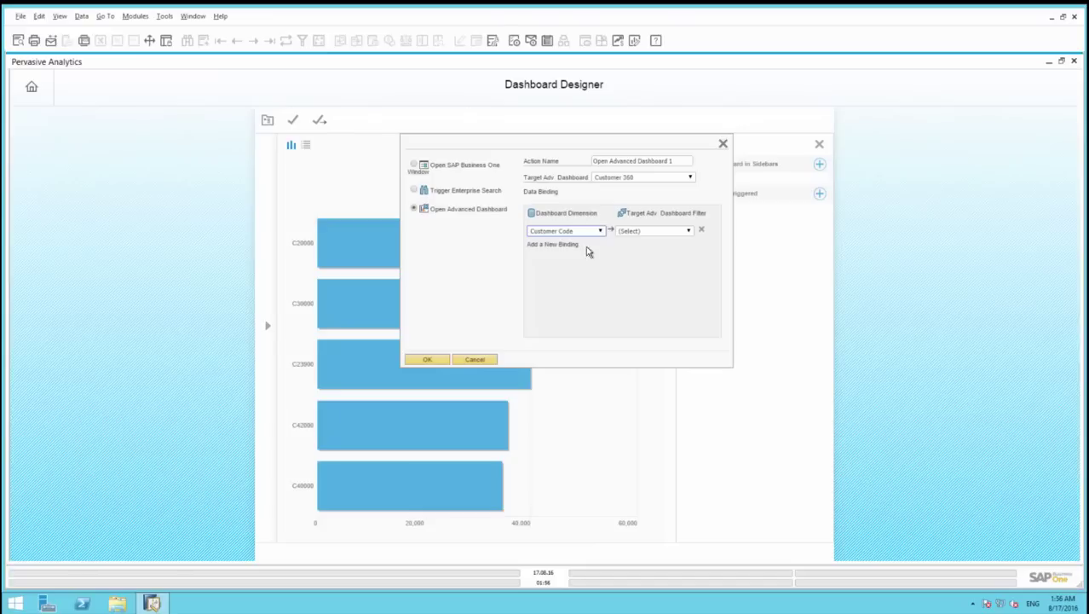
left_click(646, 235)
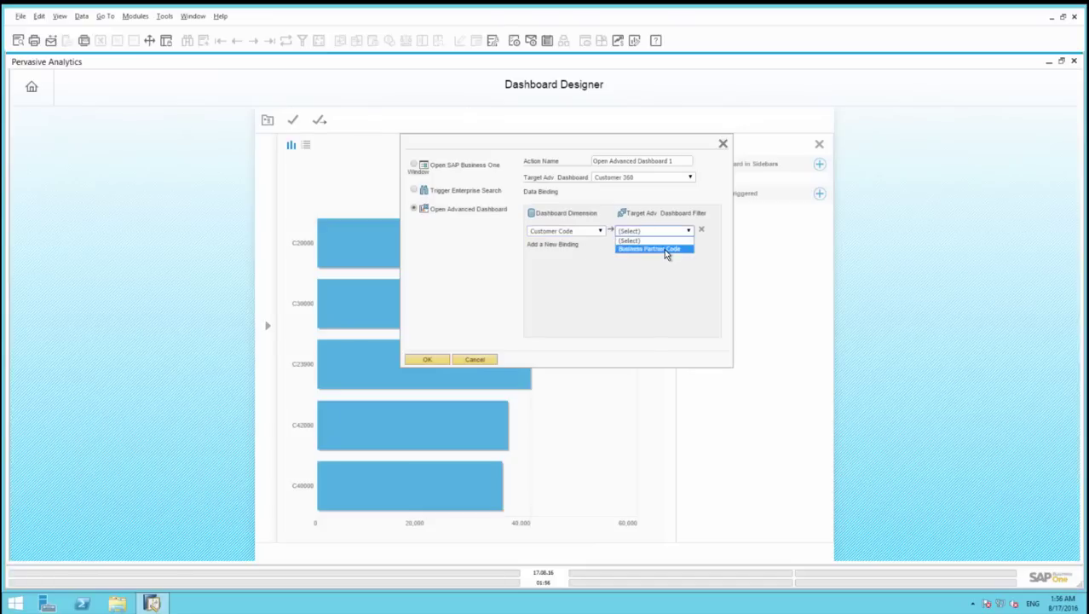
left_click(664, 249)
left_click(433, 360)
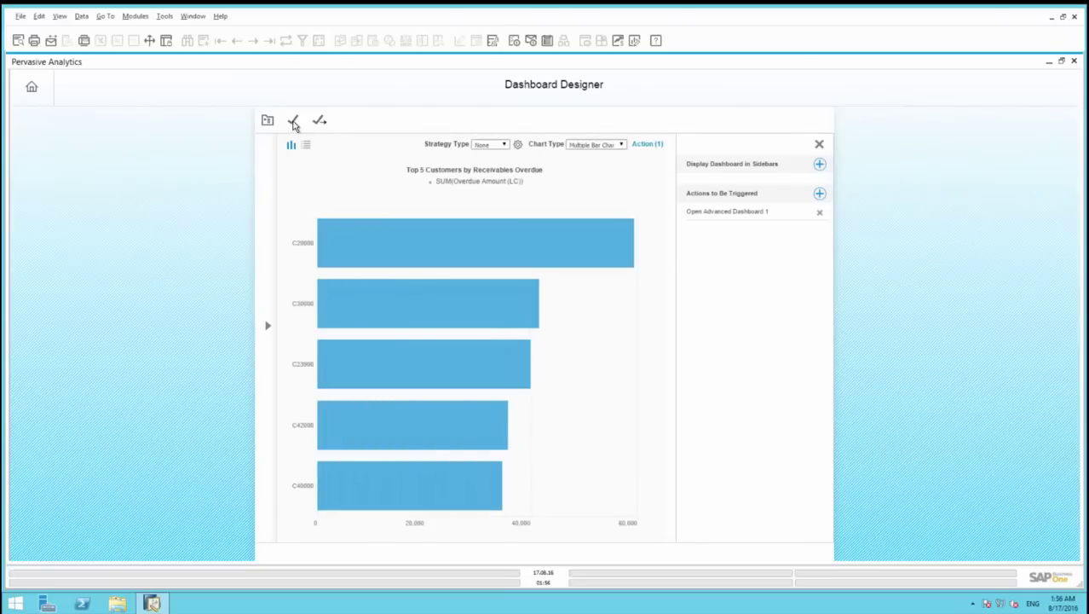
Save the dashboard and open its linked advanced dashboard for the first customer in the cockpit's Top 5 Customers by Receivables Overdue chart
left_click(293, 121)
left_click(563, 374)
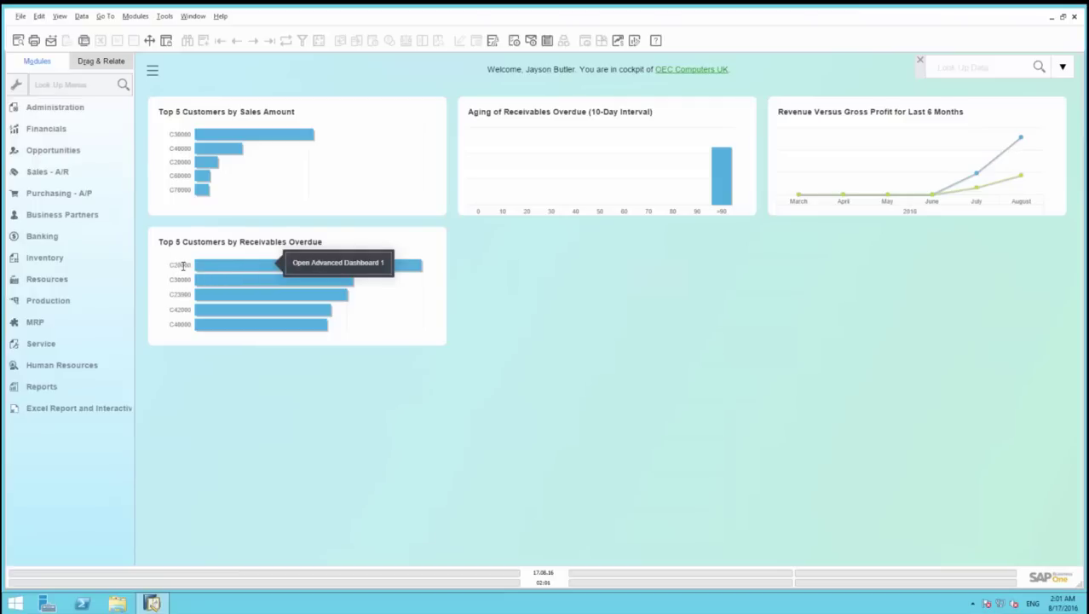
left_click(360, 263)
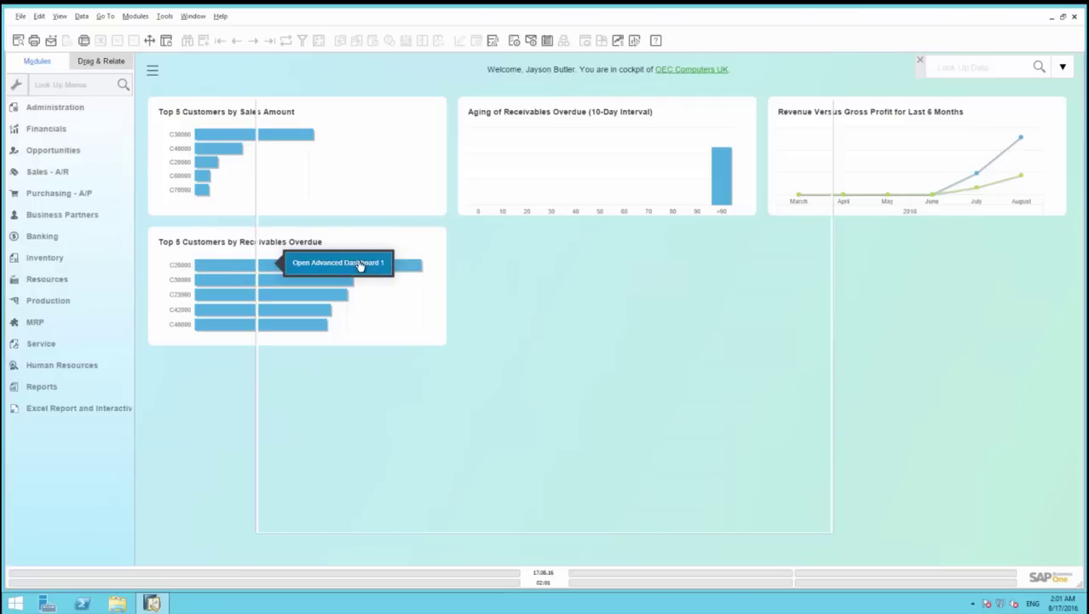